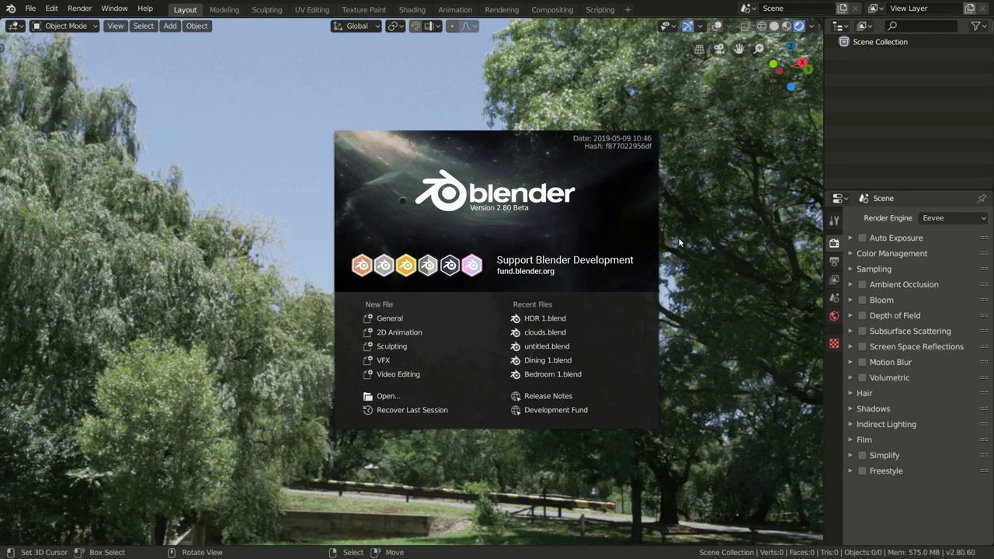
# Step: Close the splash screen and orbit the view between the open sky and the trees of the HDRI
pyautogui.click(680, 242)
pyautogui.moveTo(690, 236)
pyautogui.mouseDown(button='middle')
pyautogui.moveTo(677, 253)
pyautogui.moveTo(675, 217)
pyautogui.mouseUp(button='middle')
pyautogui.moveTo(656, 185)
pyautogui.mouseDown(button='middle')
pyautogui.moveTo(645, 295)
pyautogui.moveTo(653, 327)
pyautogui.moveTo(687, 283)
pyautogui.moveTo(720, 273)
pyautogui.moveTo(688, 252)
pyautogui.moveTo(659, 262)
pyautogui.moveTo(670, 263)
pyautogui.mouseUp(button='middle')
# Step: Expand the Auto Exposure panel, then orbit from the treetops across the willows and hills to the sky
pyautogui.click(882, 241)
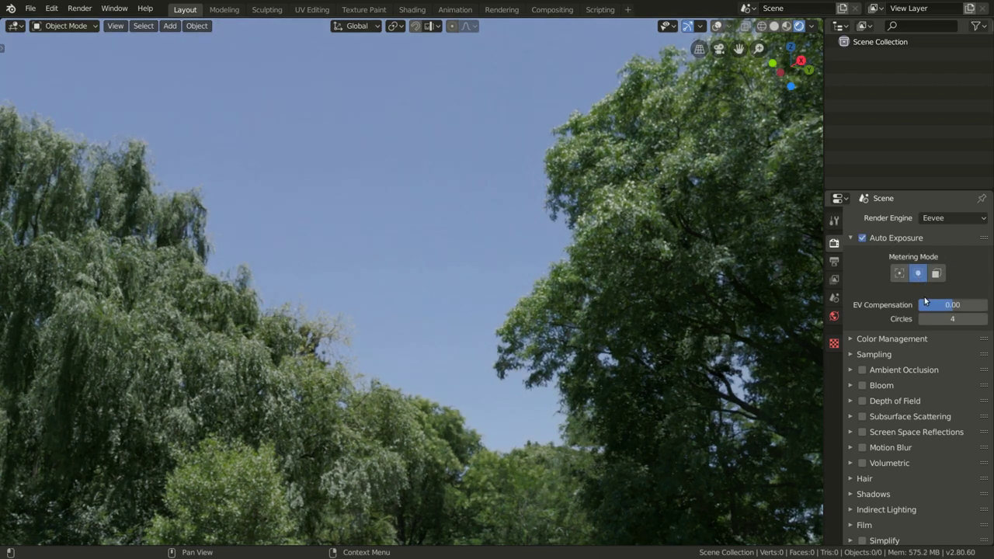
pyautogui.moveTo(563, 405)
pyautogui.mouseDown(button='middle')
pyautogui.moveTo(570, 309)
pyautogui.moveTo(556, 444)
pyautogui.moveTo(571, 516)
pyautogui.moveTo(576, 419)
pyautogui.moveTo(584, 402)
pyautogui.moveTo(607, 404)
pyautogui.moveTo(556, 391)
pyautogui.moveTo(640, 400)
pyautogui.moveTo(727, 442)
pyautogui.moveTo(742, 420)
pyautogui.moveTo(521, 399)
pyautogui.moveTo(597, 413)
pyautogui.moveTo(649, 400)
pyautogui.moveTo(677, 406)
pyautogui.moveTo(673, 415)
pyautogui.mouseUp(button='middle')
pyautogui.moveTo(408, 410)
pyautogui.mouseDown(button='middle')
pyautogui.moveTo(532, 399)
pyautogui.moveTo(558, 387)
pyautogui.mouseUp(button='middle')
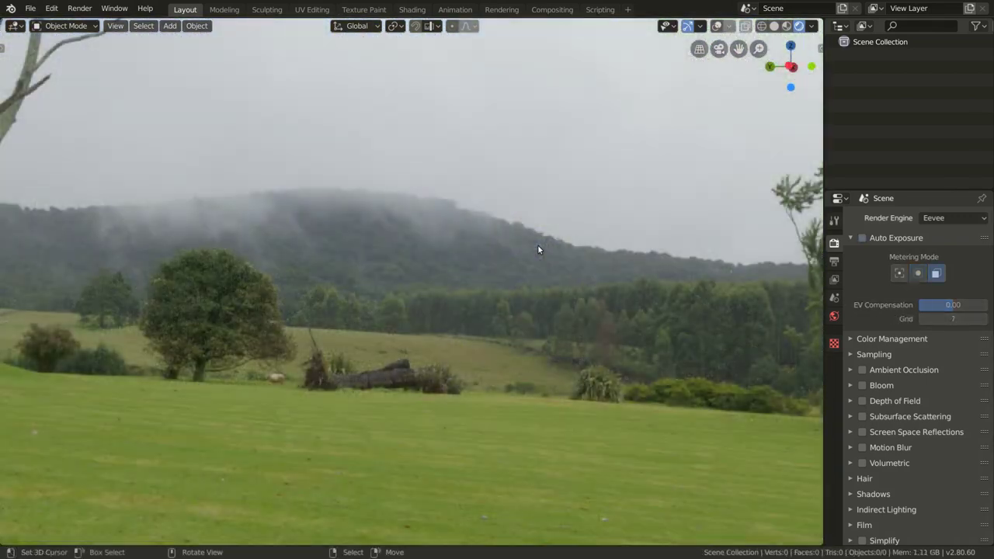
pyautogui.moveTo(538, 246)
pyautogui.mouseDown(button='middle')
pyautogui.moveTo(572, 222)
pyautogui.moveTo(580, 268)
pyautogui.moveTo(617, 265)
pyautogui.moveTo(638, 242)
pyautogui.mouseUp(button='middle')
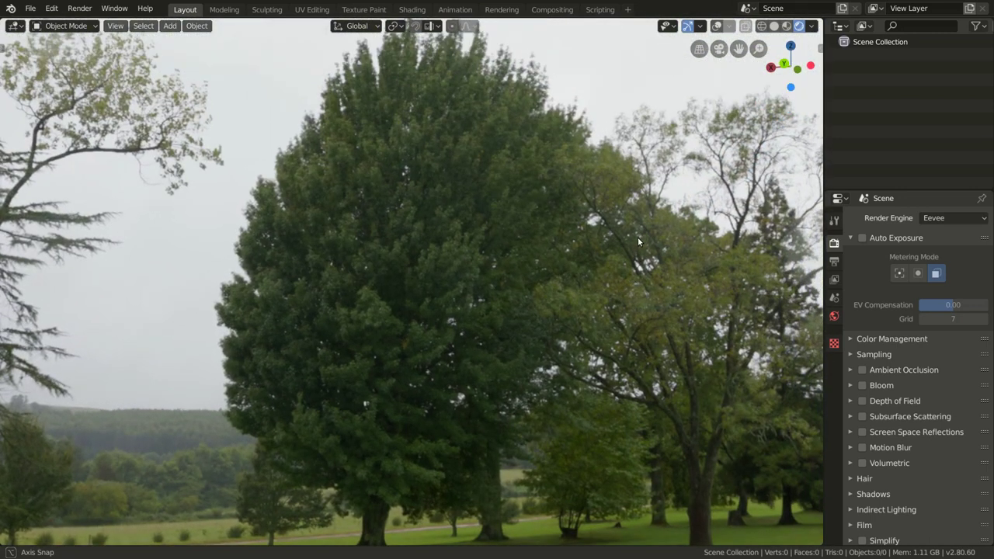
# Step: Enable Auto Exposure and orbit up to the grey overcast sky
pyautogui.click(862, 239)
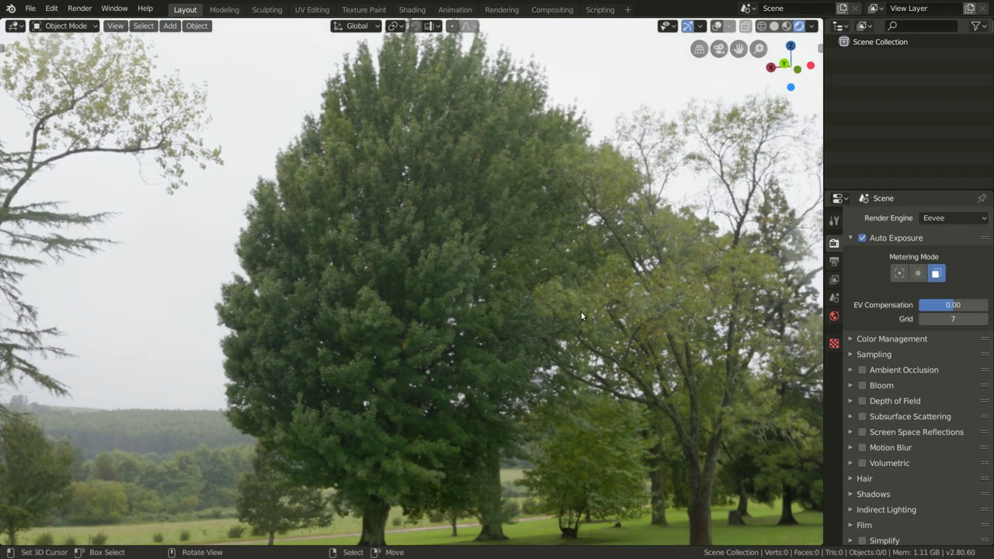
pyautogui.moveTo(581, 314)
pyautogui.mouseDown(button='middle')
pyautogui.moveTo(613, 290)
pyautogui.moveTo(585, 313)
pyautogui.moveTo(590, 327)
pyautogui.moveTo(636, 349)
pyautogui.moveTo(678, 305)
pyautogui.mouseUp(button='middle')
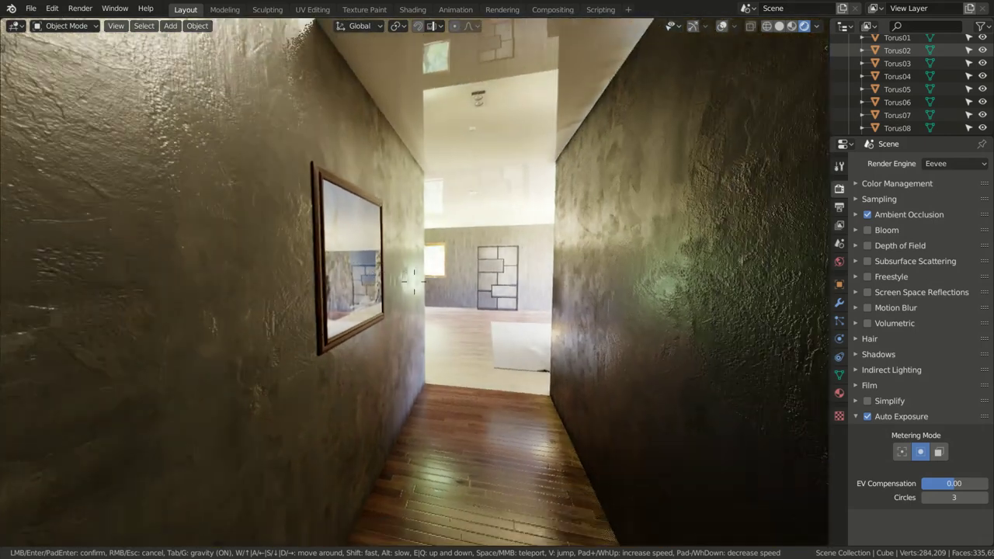
# Step: Walk down the hallway into the living room, facing the blue sofa, then the TV and bookshelf wall
pyautogui.press('w')
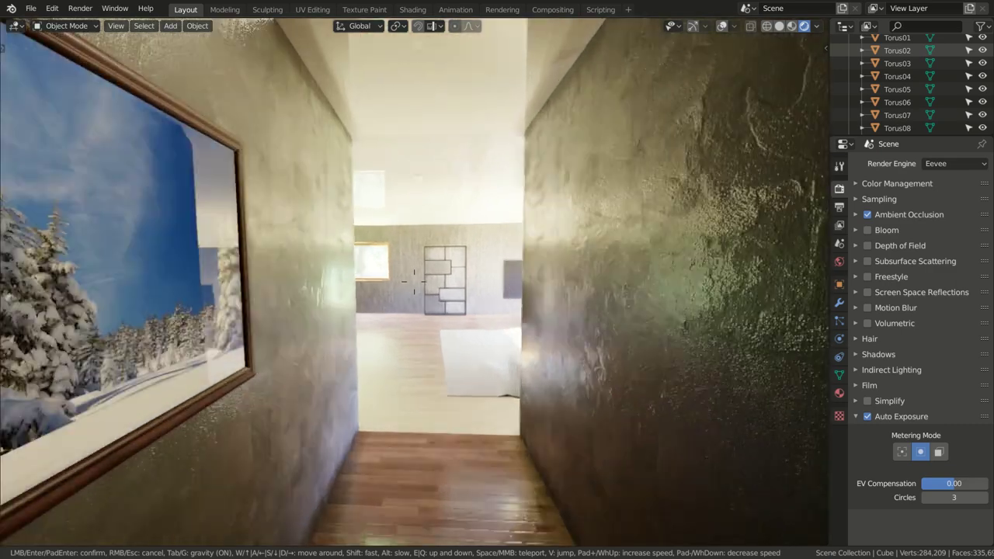
pyautogui.press('w')
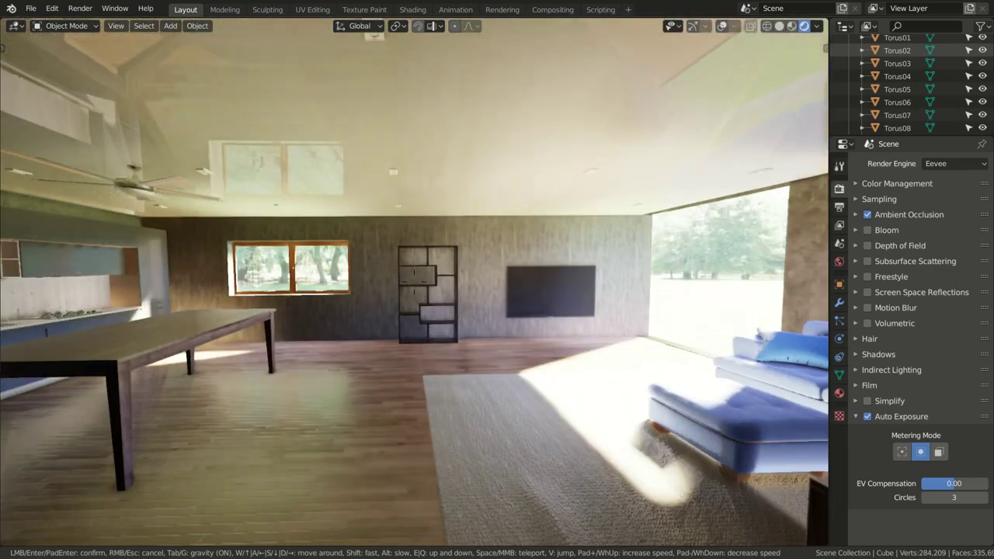
pyautogui.press('w')
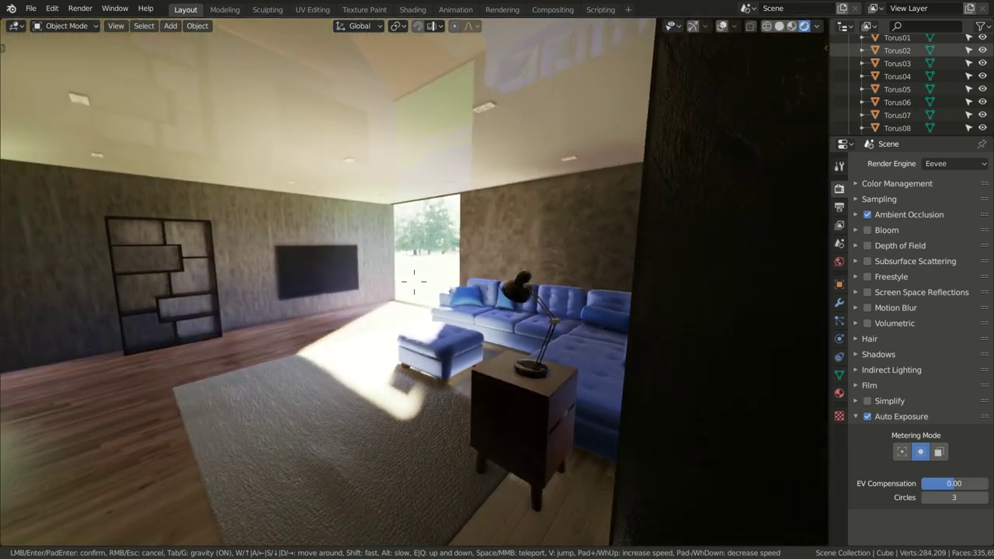
pyautogui.press('w')
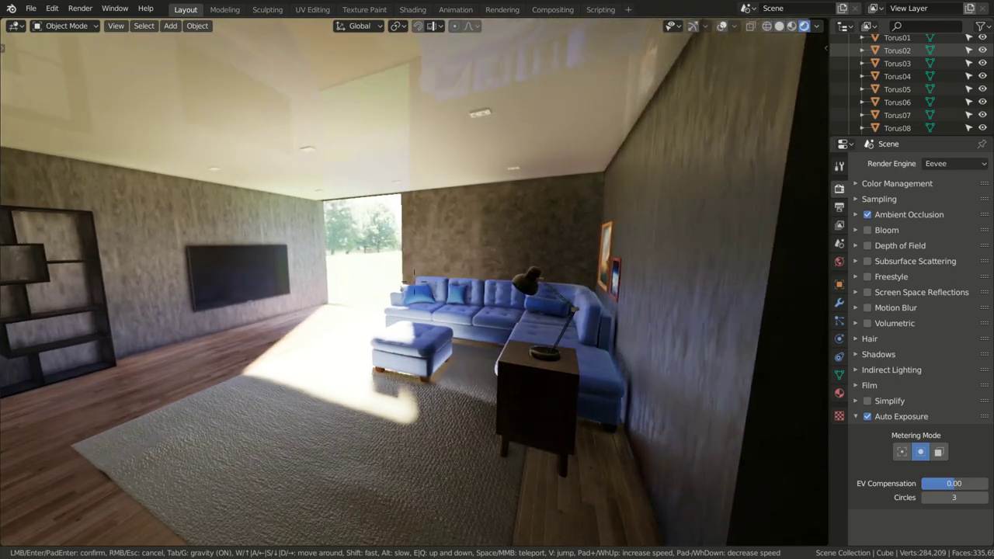
pyautogui.press('w')
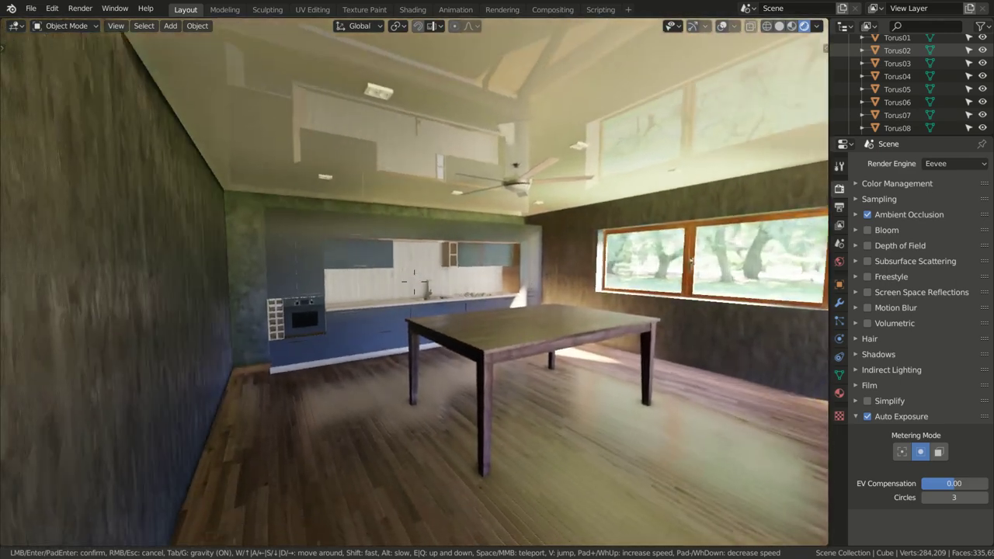
# Step: Walk past the dining table to the kitchen counter and up close to the window
pyautogui.press('w')
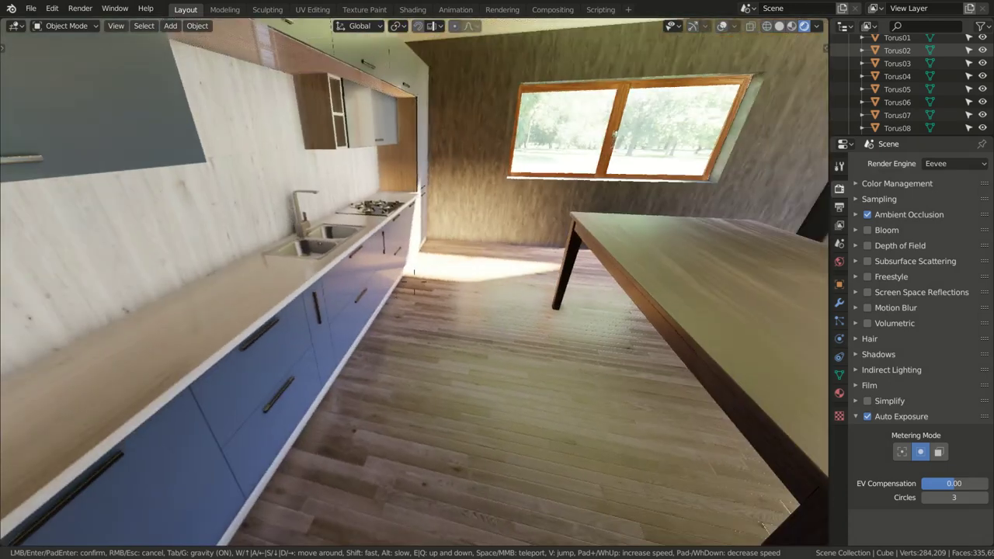
pyautogui.press('w')
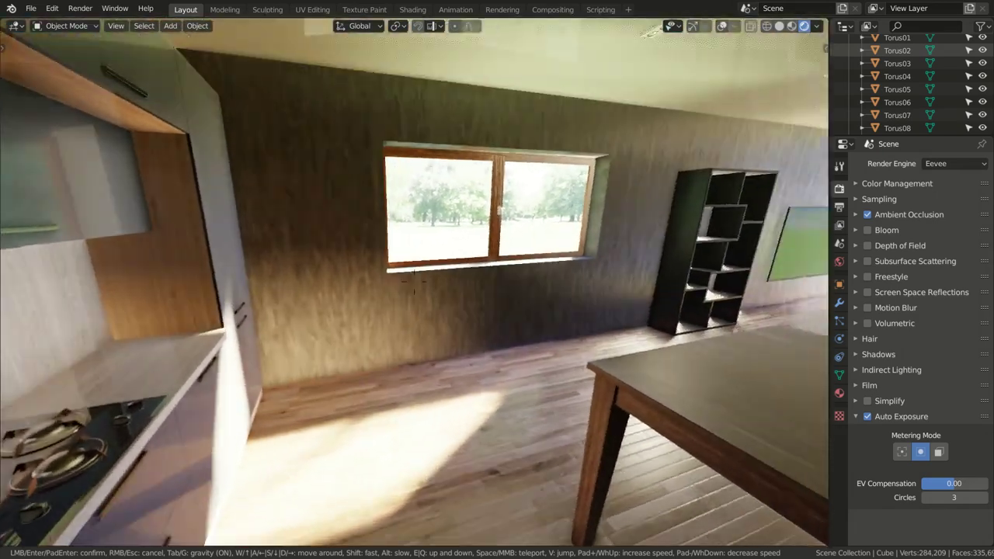
pyautogui.press('w')
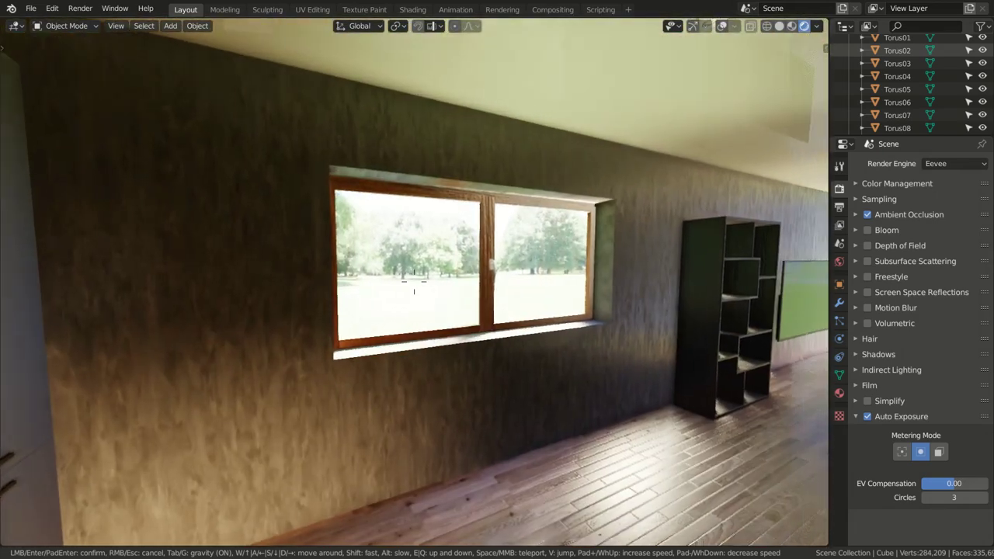
pyautogui.press('w')
pyautogui.press('w')
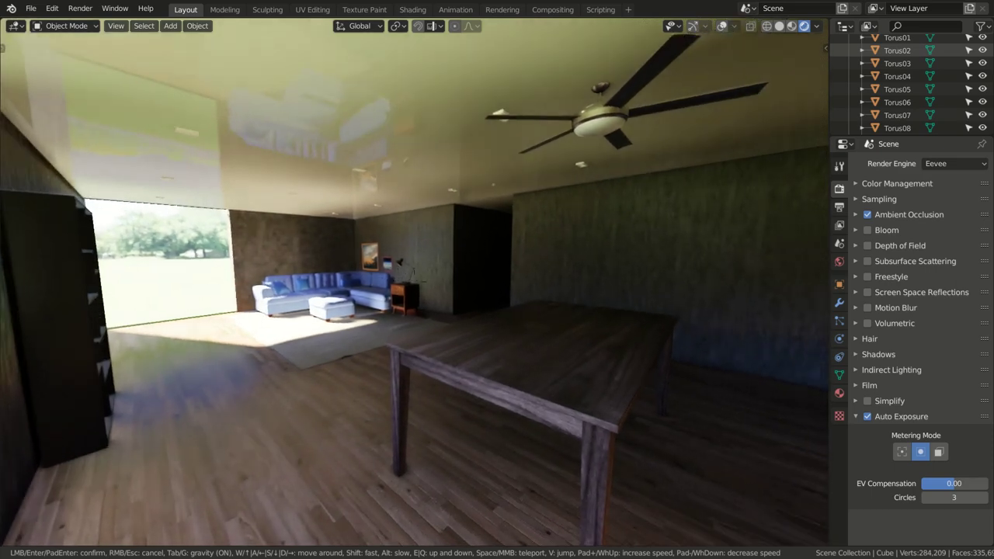
# Step: Walk past the sofa and bookshelf to the TV wall and out through the window opening
pyautogui.press('w')
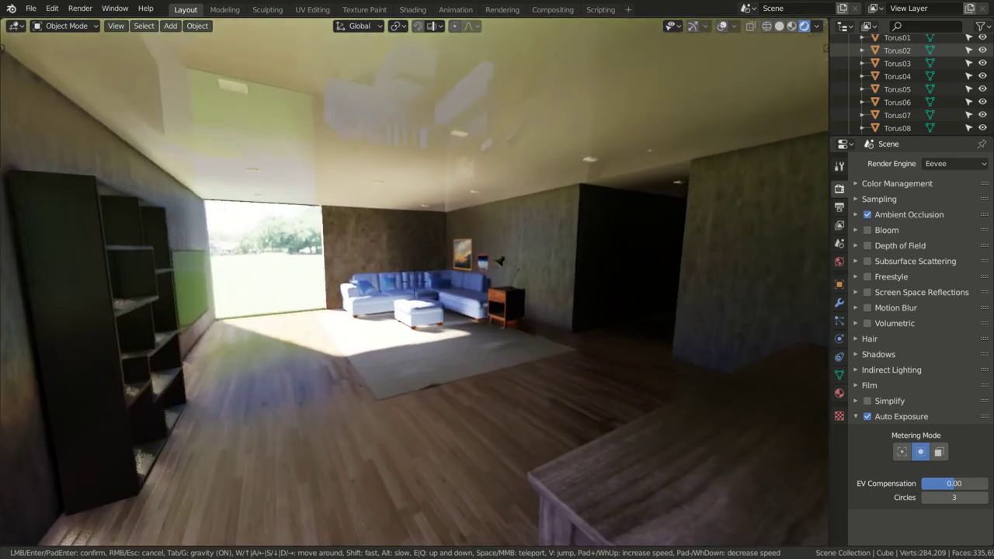
pyautogui.press('w')
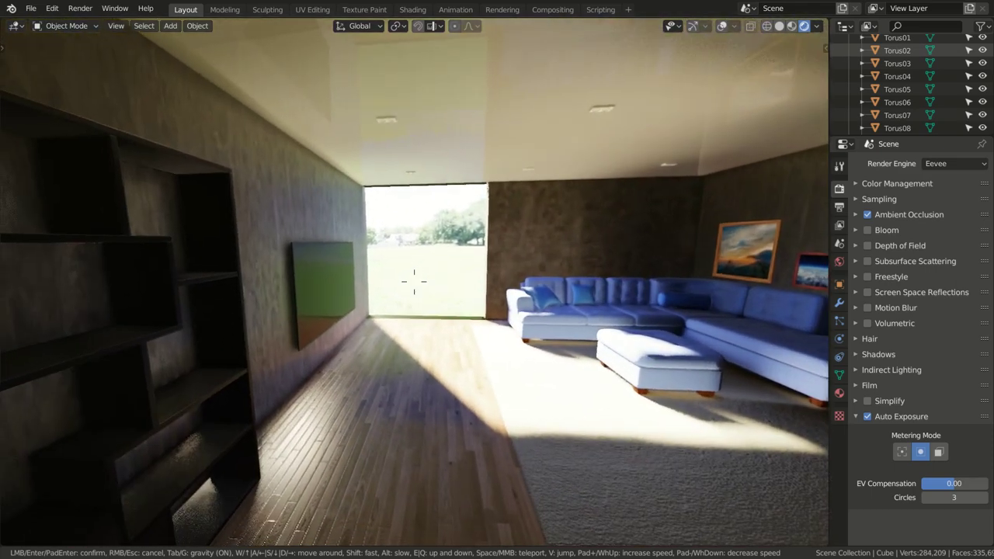
pyautogui.press('w')
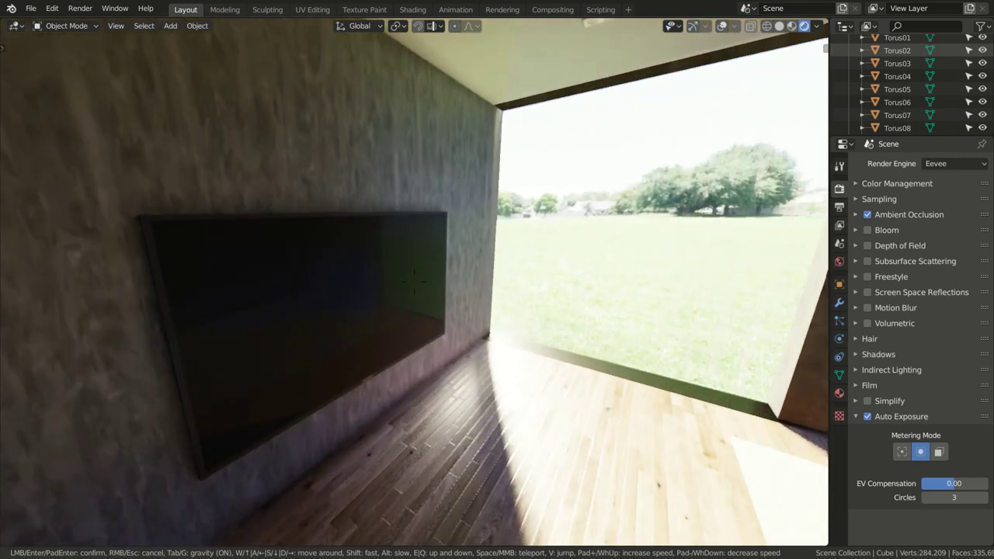
pyautogui.press('w')
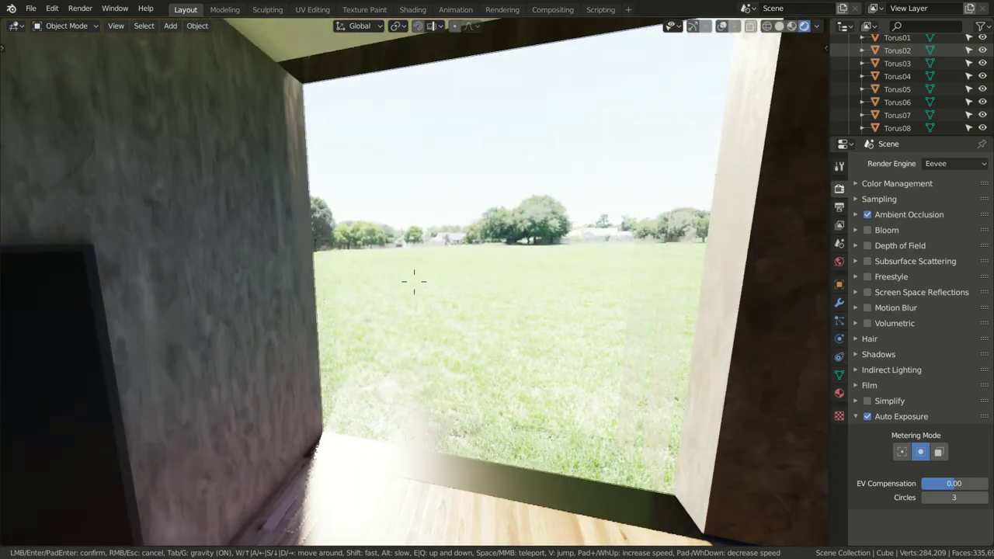
pyautogui.press('w')
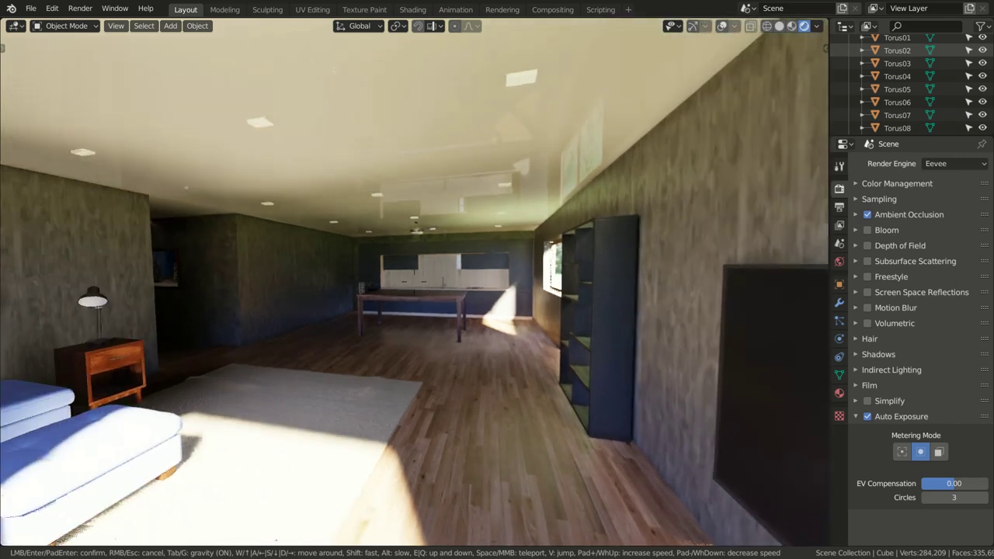
# Step: Approach the sofa and ottoman, back away, then walk to the sunlit opening looking down at the lawn
pyautogui.press('w')
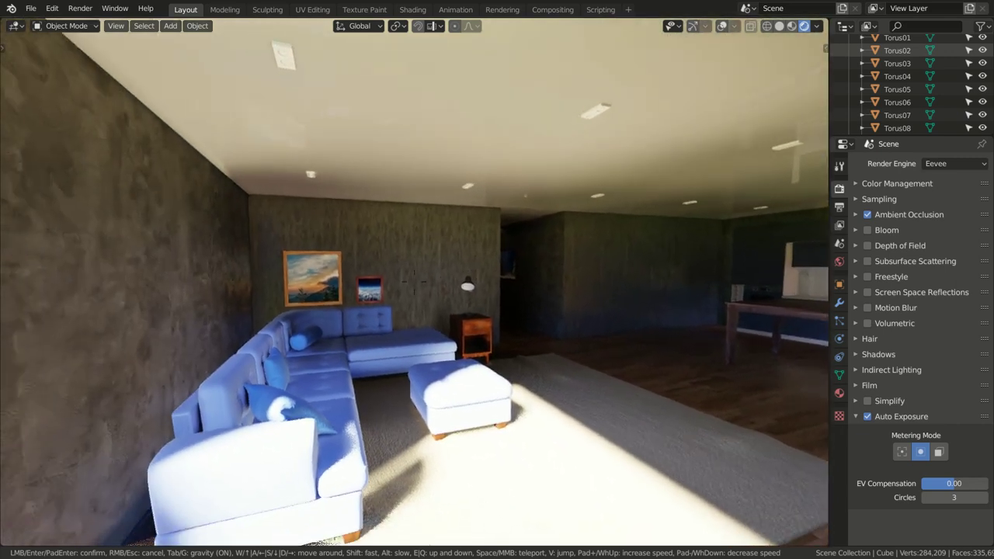
pyautogui.press('w')
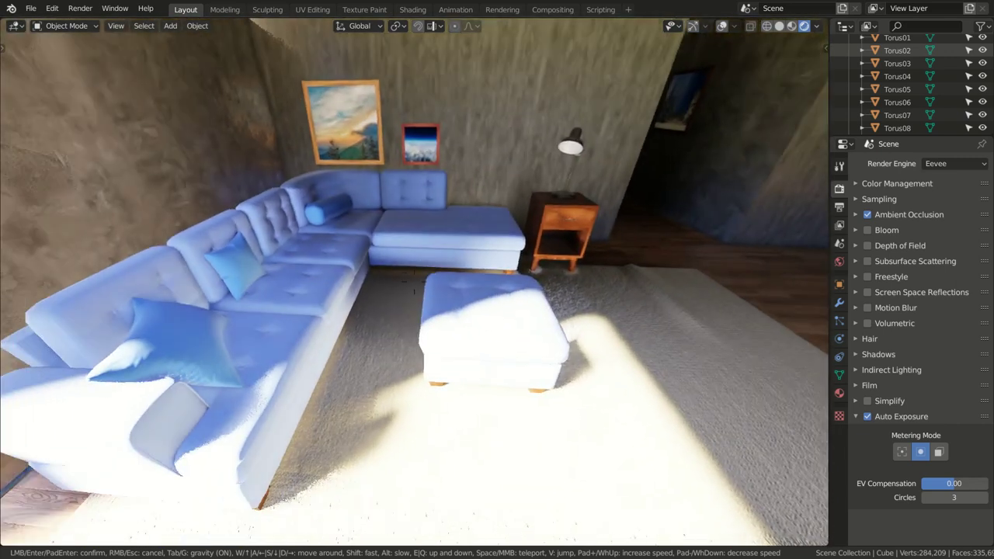
pyautogui.press('s')
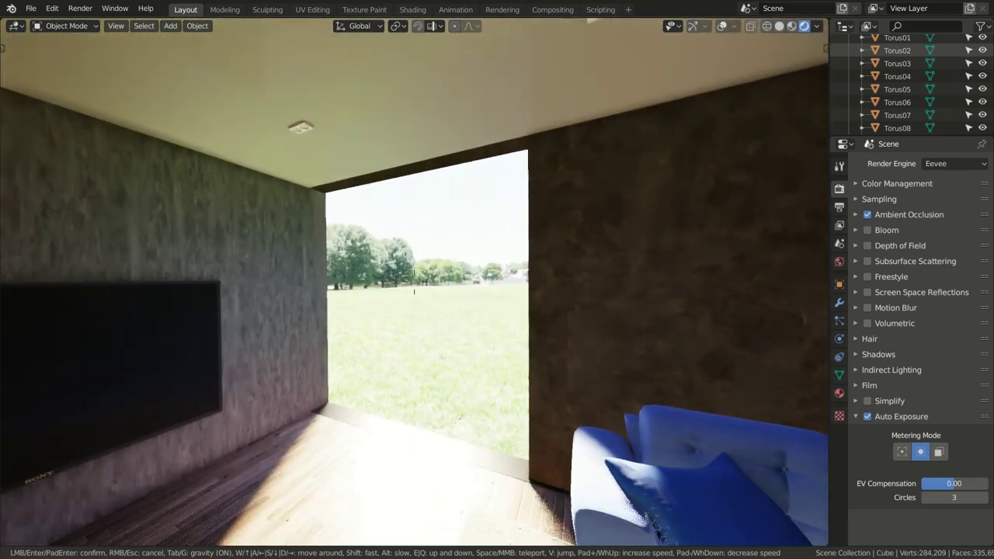
pyautogui.press('w')
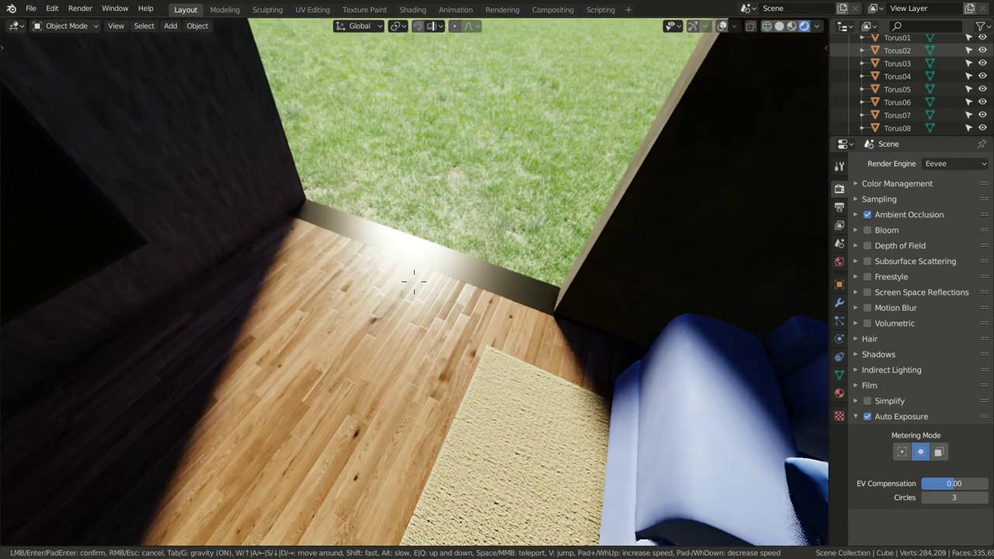